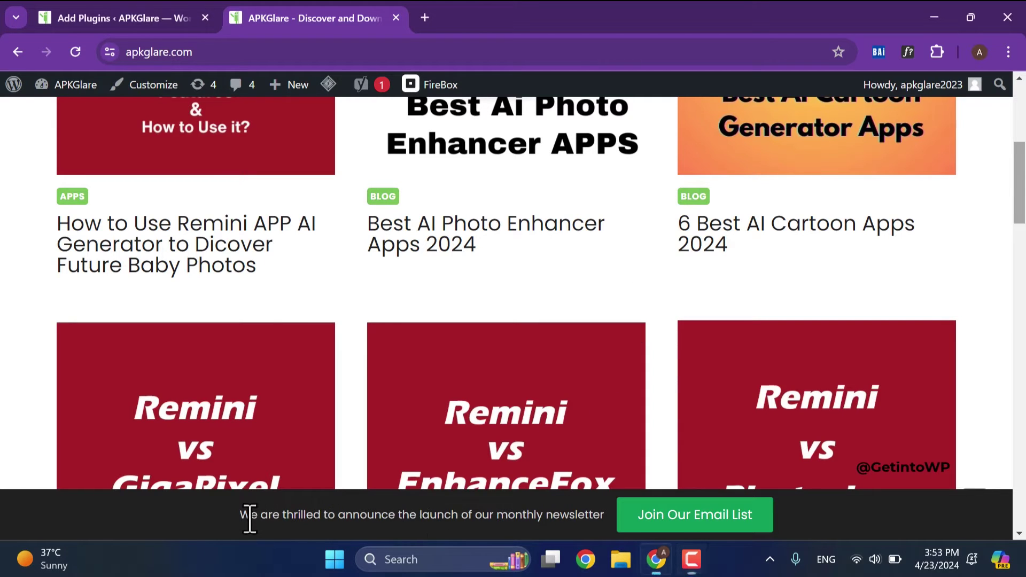
Select the newsletter announcement sentence in the live site's footer bar
{"action": "left_click_drag", "start_coordinate": [250, 516], "coordinate": [620, 529]}
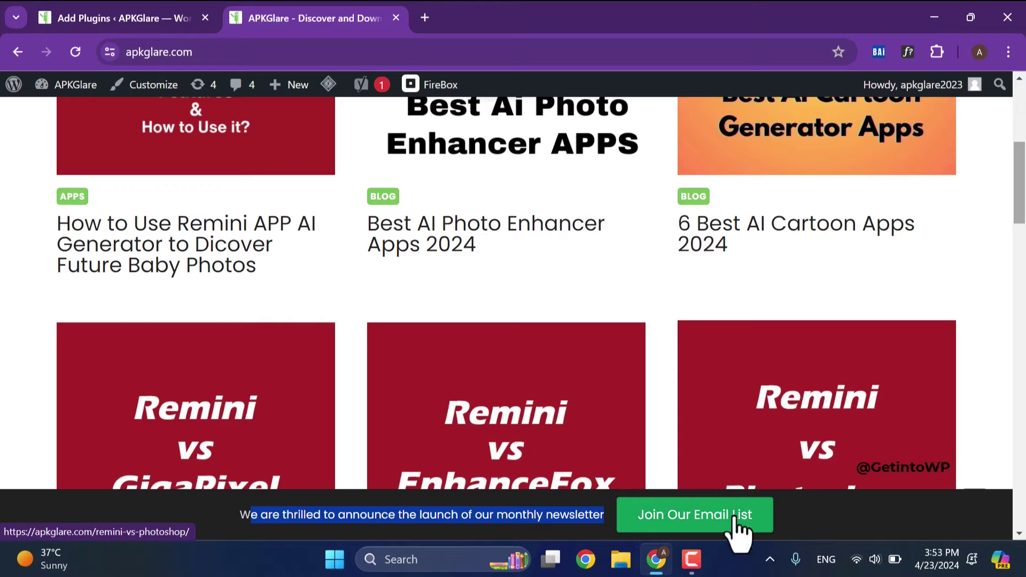
{"action": "scroll", "coordinate": [1023, 214], "scroll_direction": "down", "scroll_amount": 5}
{"action": "scroll", "coordinate": [1023, 214], "scroll_direction": "up", "scroll_amount": 4}
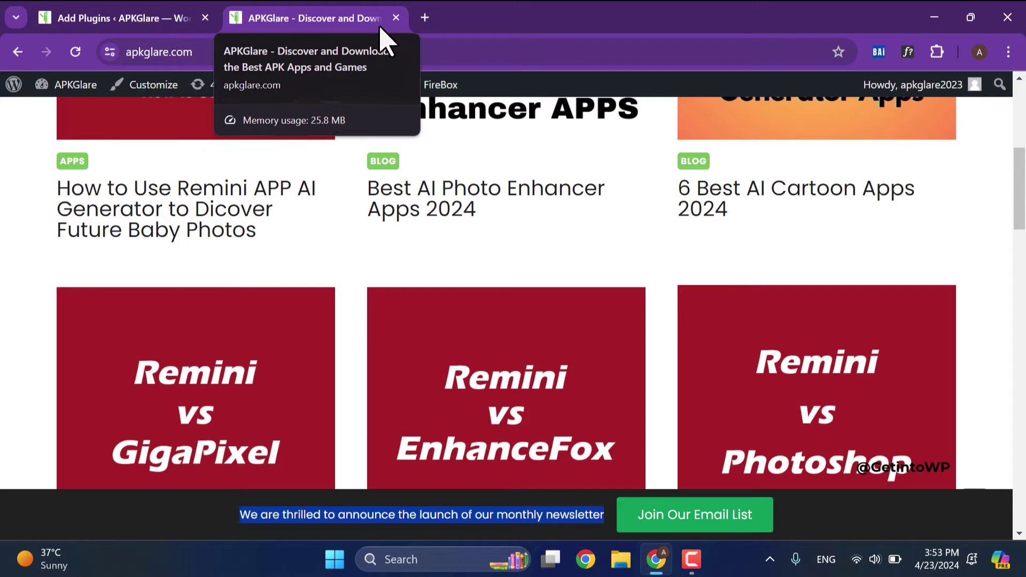
Return to the admin's Add Plugins page and search the directory for 'firebox'
{"action": "left_click", "coordinate": [396, 18]}
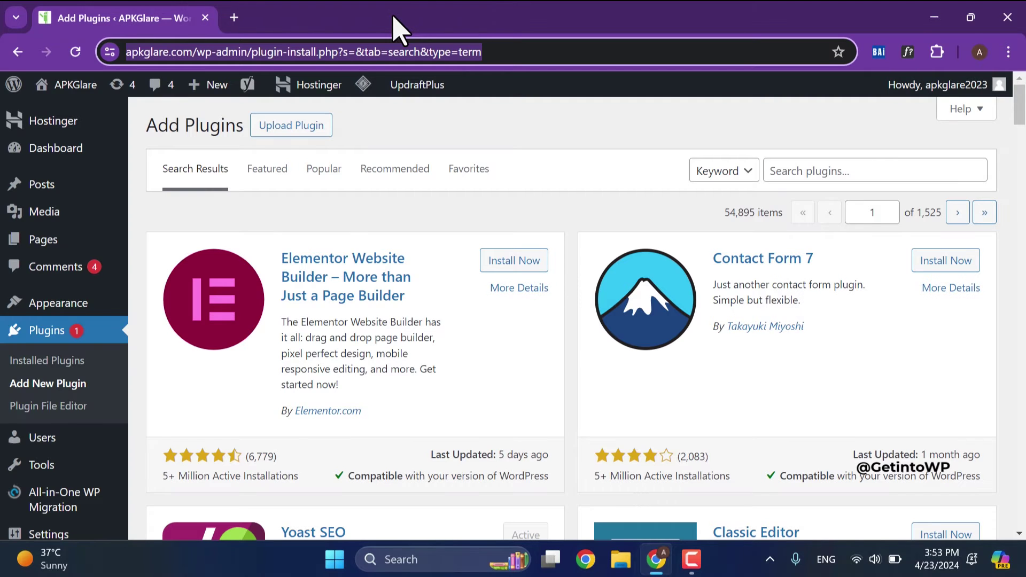
{"action": "left_click", "coordinate": [60, 385]}
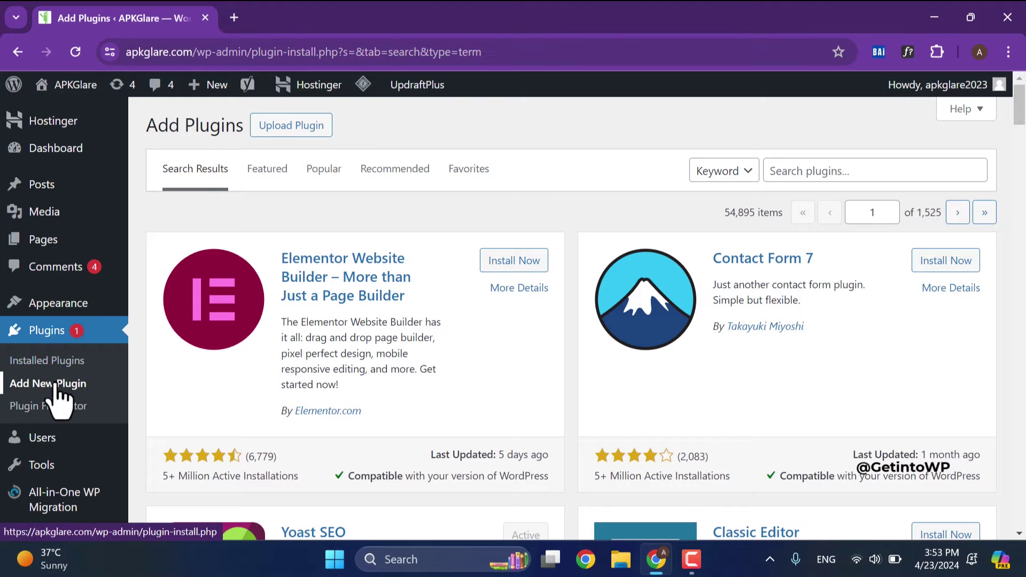
{"action": "left_click", "coordinate": [803, 172]}
{"action": "type", "text": "f"}
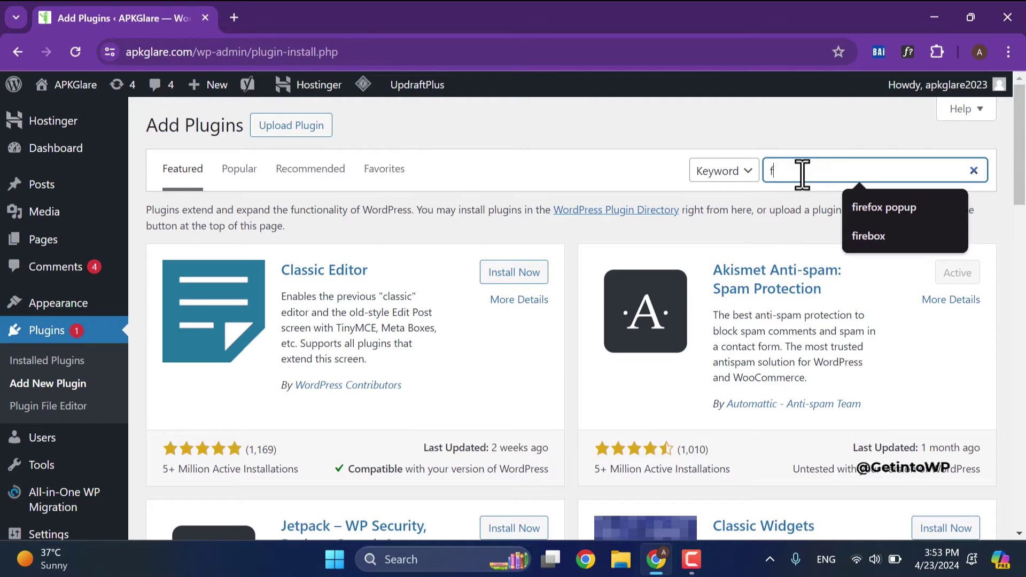
{"action": "type", "text": "ire"}
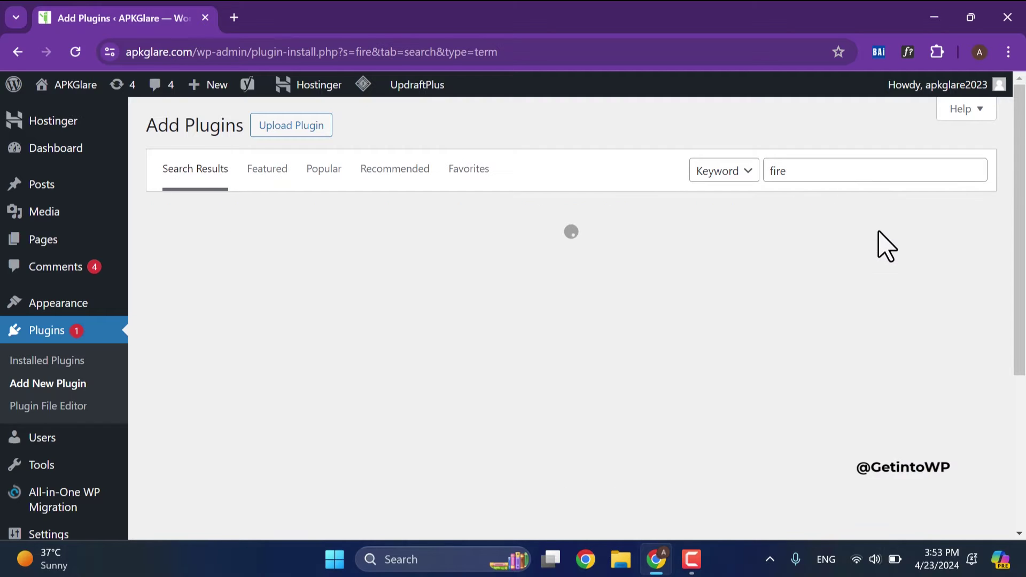
{"action": "left_click", "coordinate": [819, 171]}
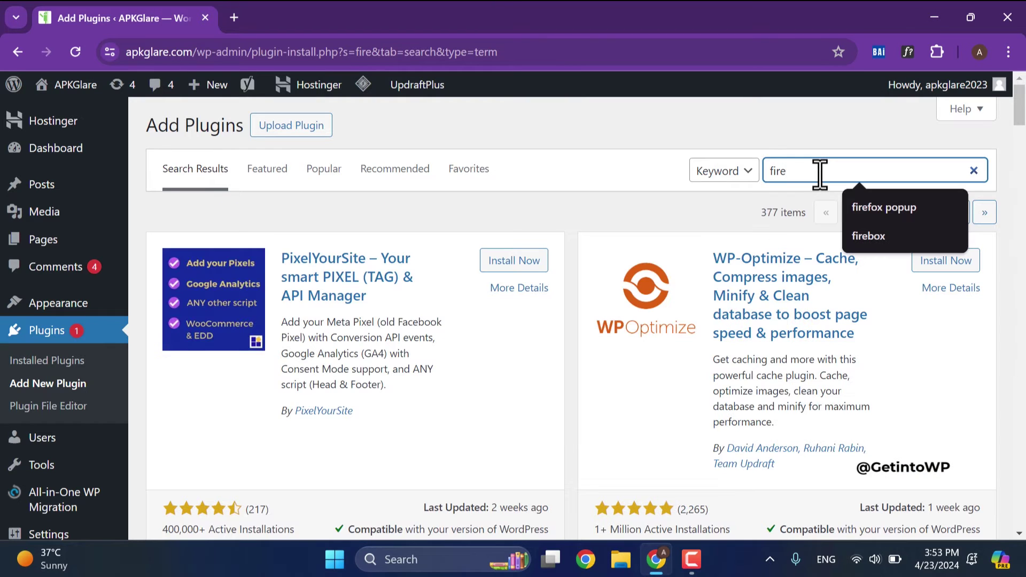
{"action": "type", "text": "box"}
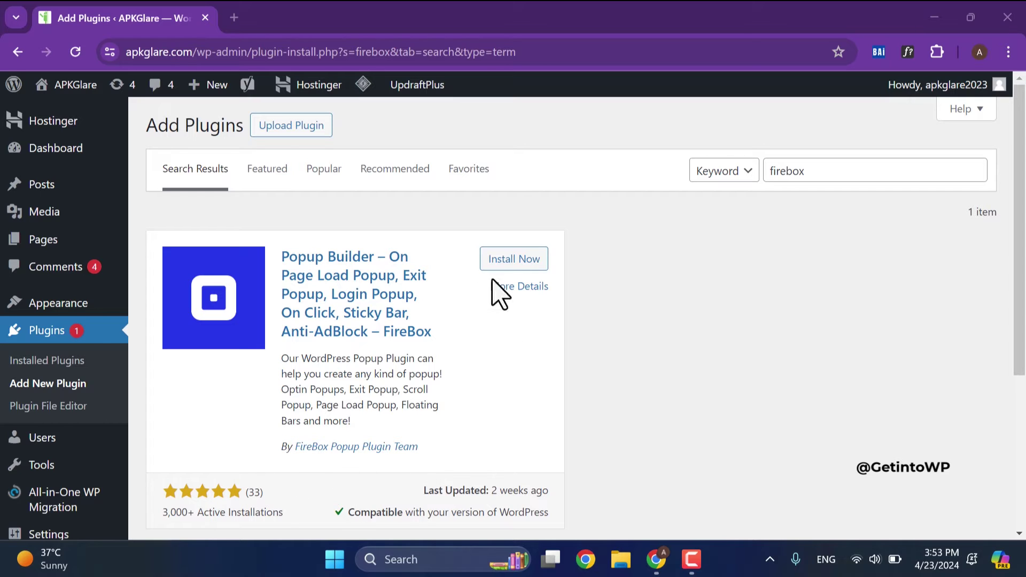
Install and activate the FireBox Popup Builder plugin, then reload the admin
{"action": "left_click", "coordinate": [498, 260]}
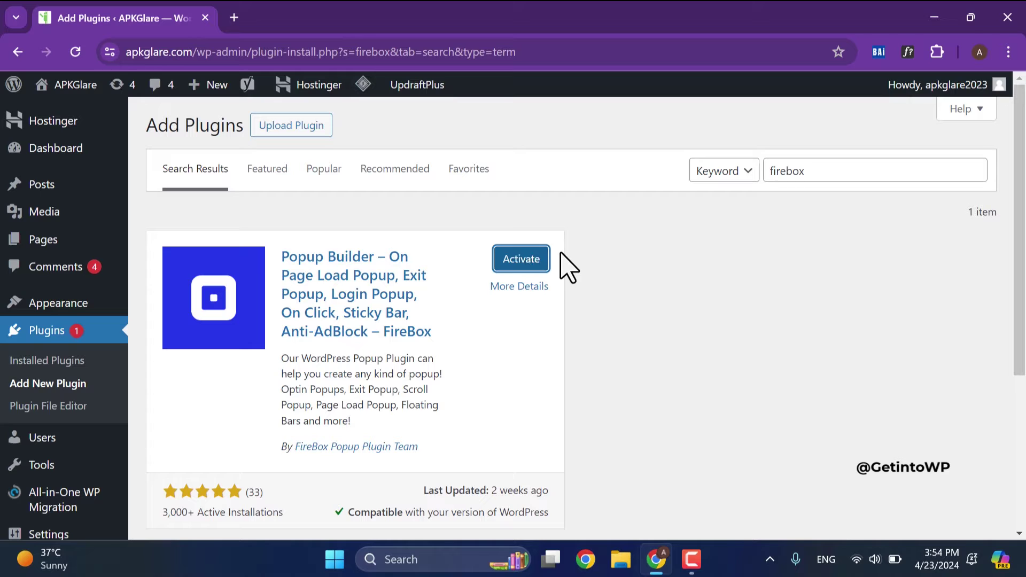
{"action": "left_click", "coordinate": [517, 261]}
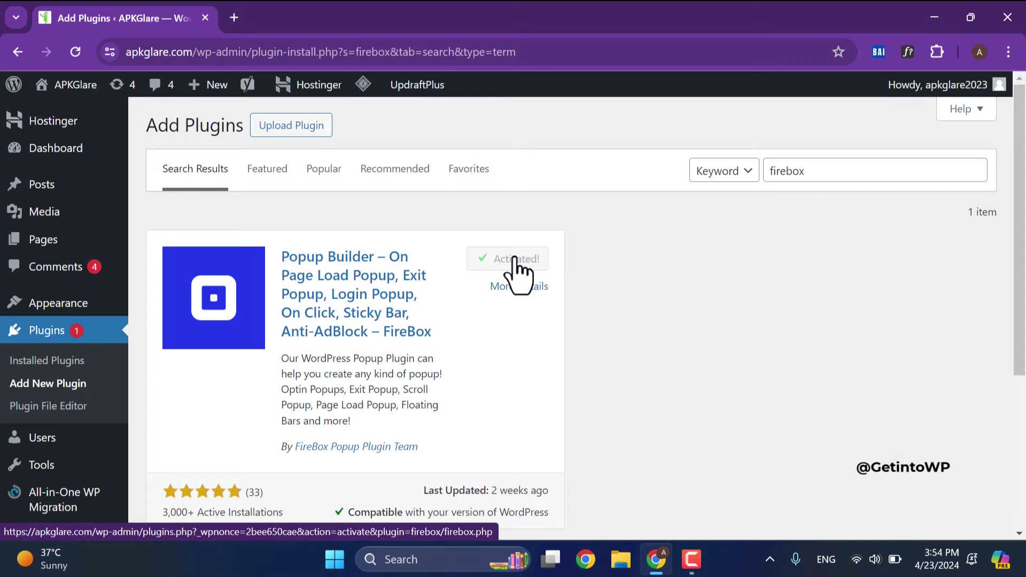
{"action": "left_click_drag", "start_coordinate": [1020, 364], "coordinate": [1013, 469]}
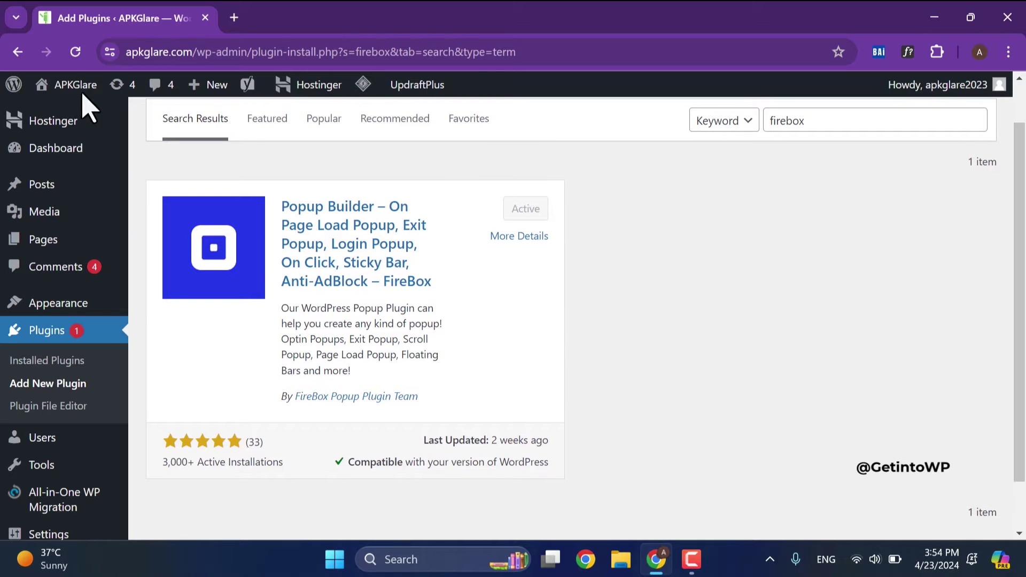
{"action": "left_click", "coordinate": [69, 53]}
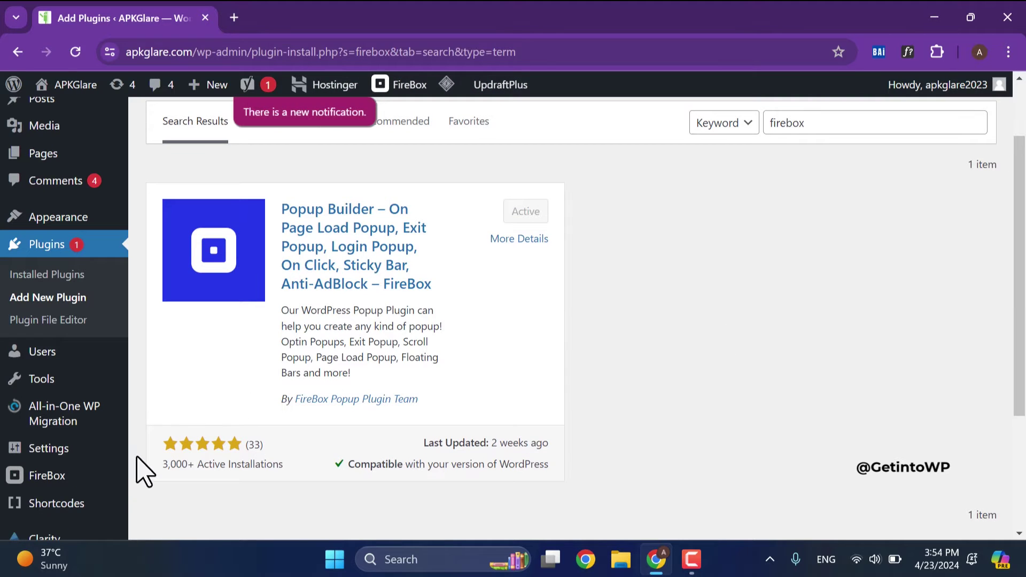
{"action": "mouse_move", "coordinate": [57, 484]}
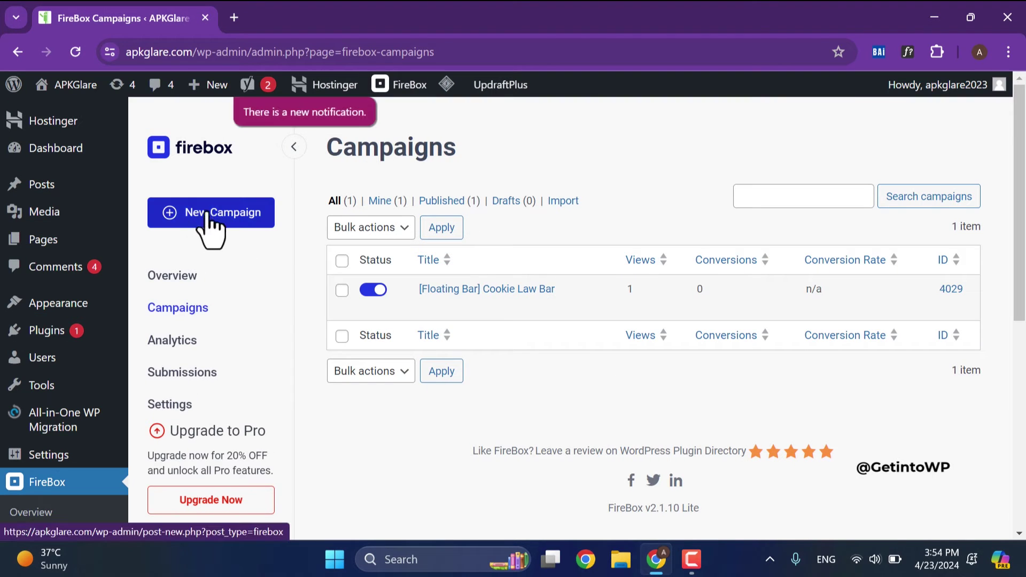
Start a New Campaign from FireBox Campaigns to open the Campaign Library
{"action": "left_click", "coordinate": [245, 214]}
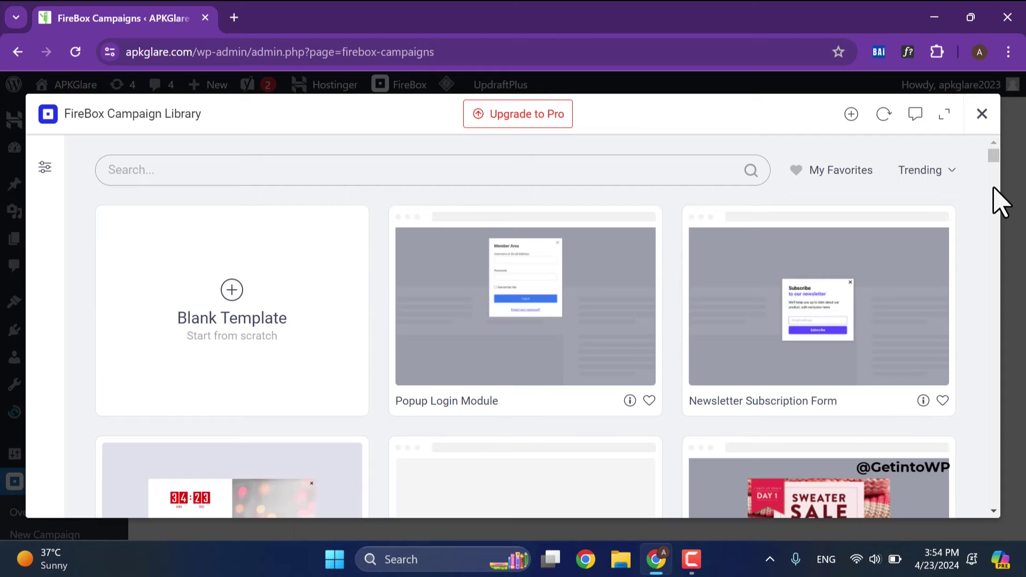
Insert the '[Floating Bar] Cookie Law Bar' template from the Campaign Library
{"action": "scroll", "coordinate": [993, 170], "scroll_direction": "down", "scroll_amount": 2}
{"action": "scroll", "coordinate": [997, 177], "scroll_direction": "down", "scroll_amount": 4}
{"action": "scroll", "coordinate": [1000, 178], "scroll_direction": "up", "scroll_amount": 7}
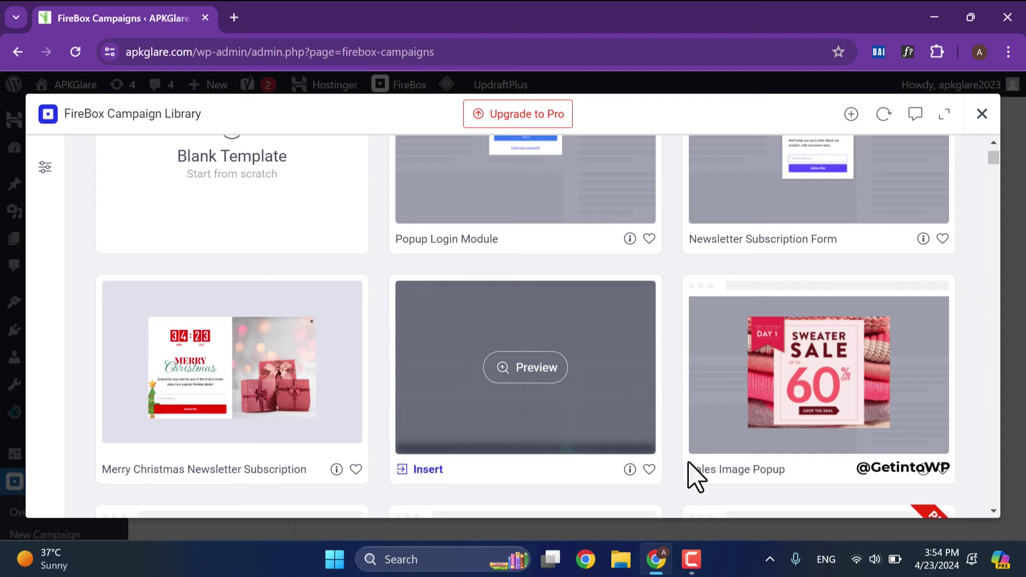
{"action": "mouse_move", "coordinate": [418, 471]}
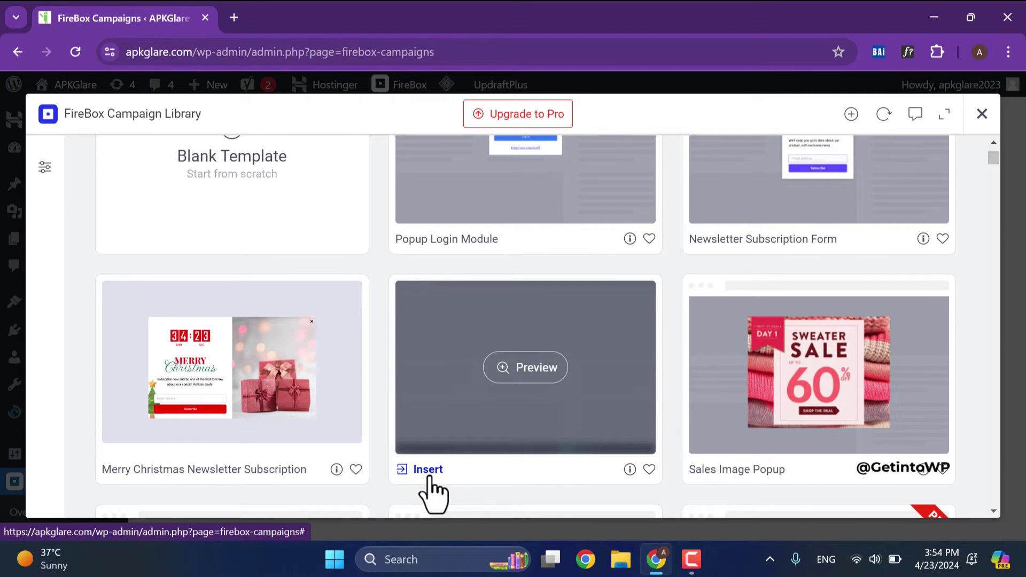
{"action": "left_click", "coordinate": [429, 477]}
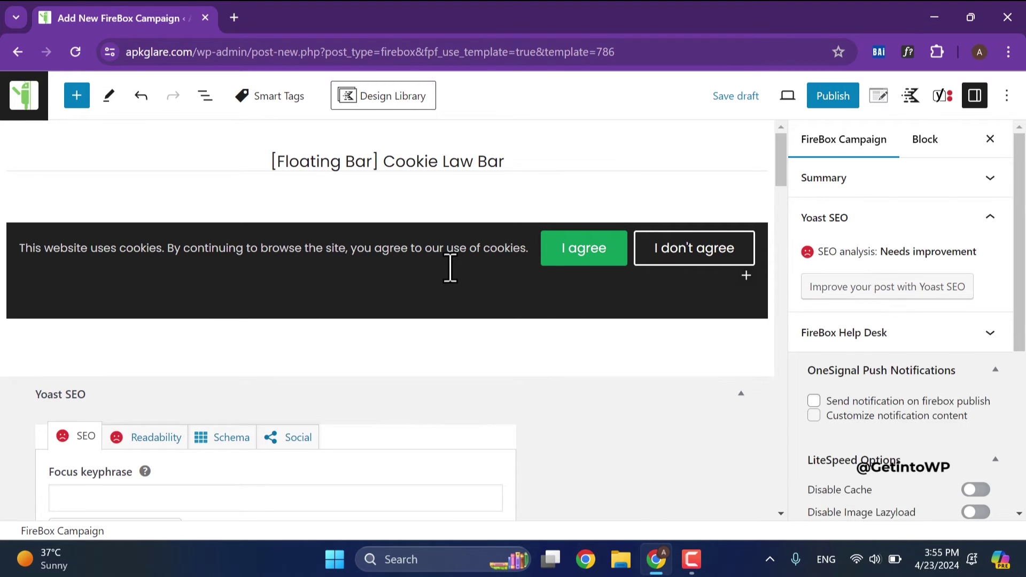
Replace the cookie notice with 'We are thrilled to announce the launch of our monthly newsletter'
{"action": "left_click", "coordinate": [457, 251]}
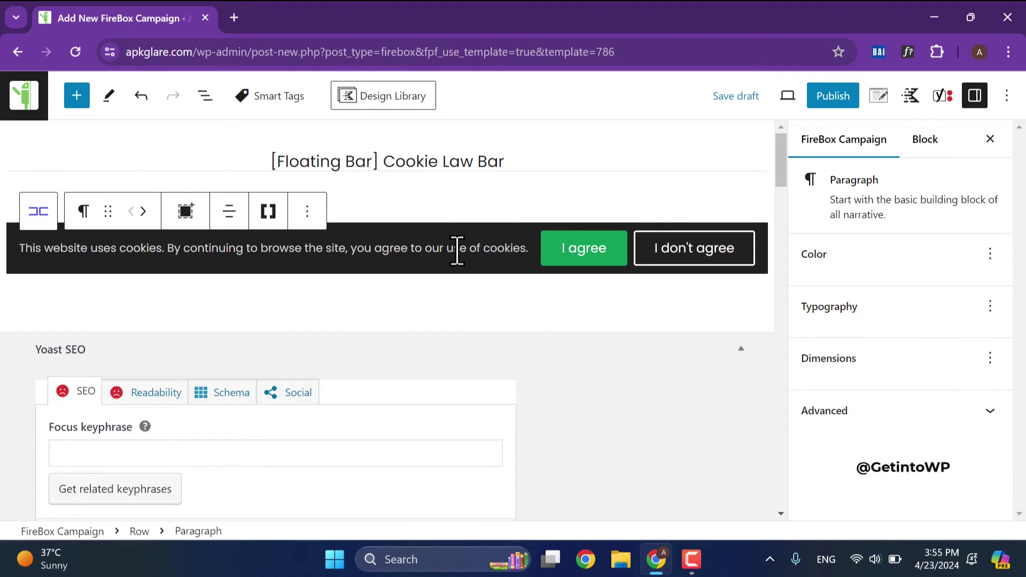
{"action": "triple_click", "coordinate": [401, 252]}
{"action": "triple_click", "coordinate": [402, 252]}
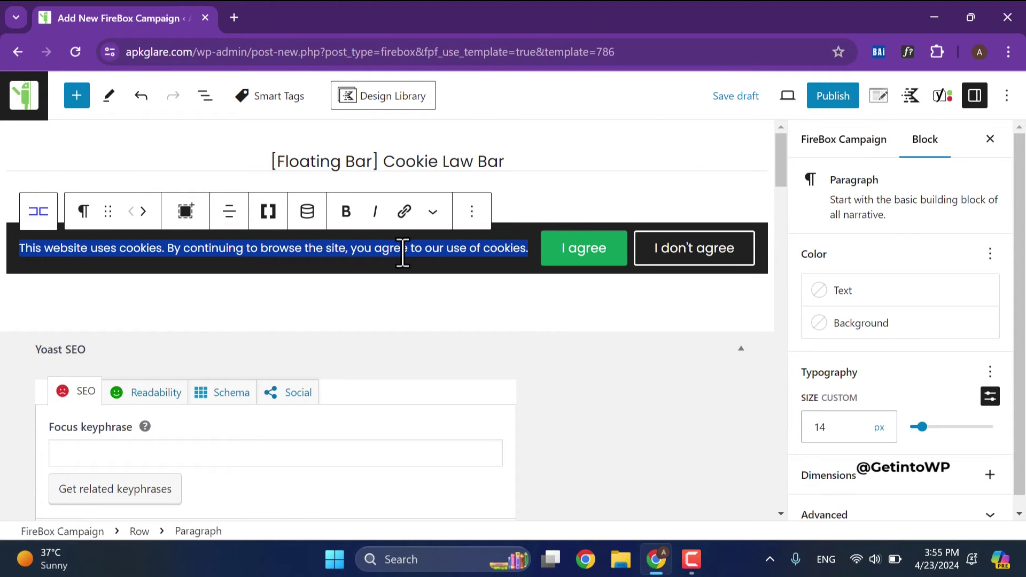
{"action": "key", "text": "BackSpace"}
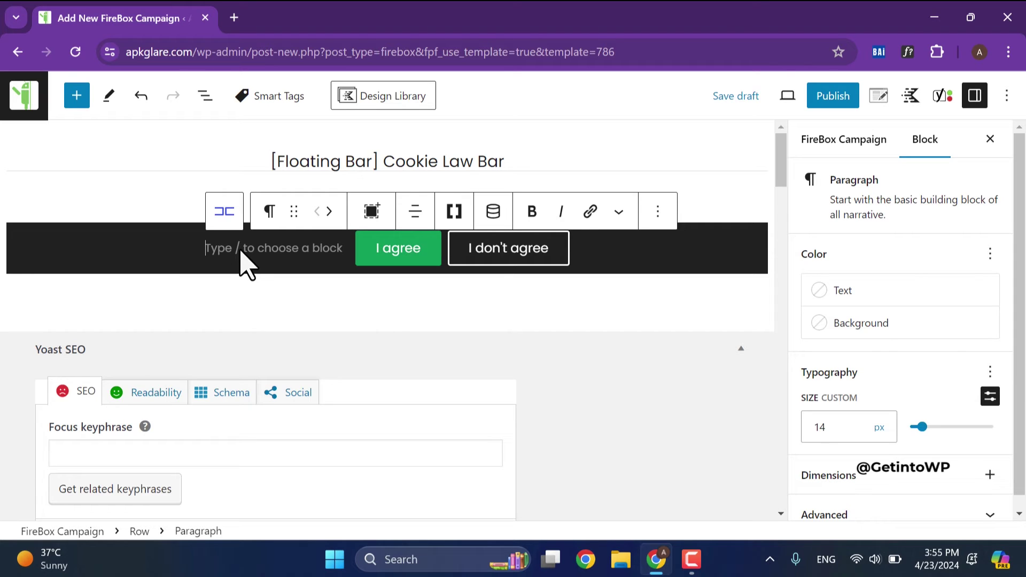
{"action": "type", "text": "We are thrilled to announce the launch of our monthly newsletter"}
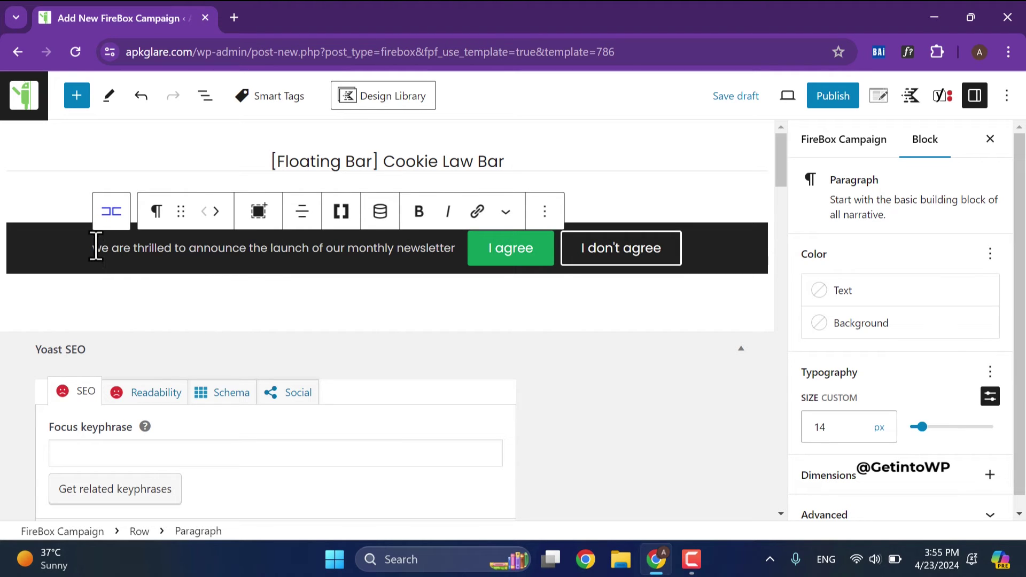
{"action": "type", "text": "We"}
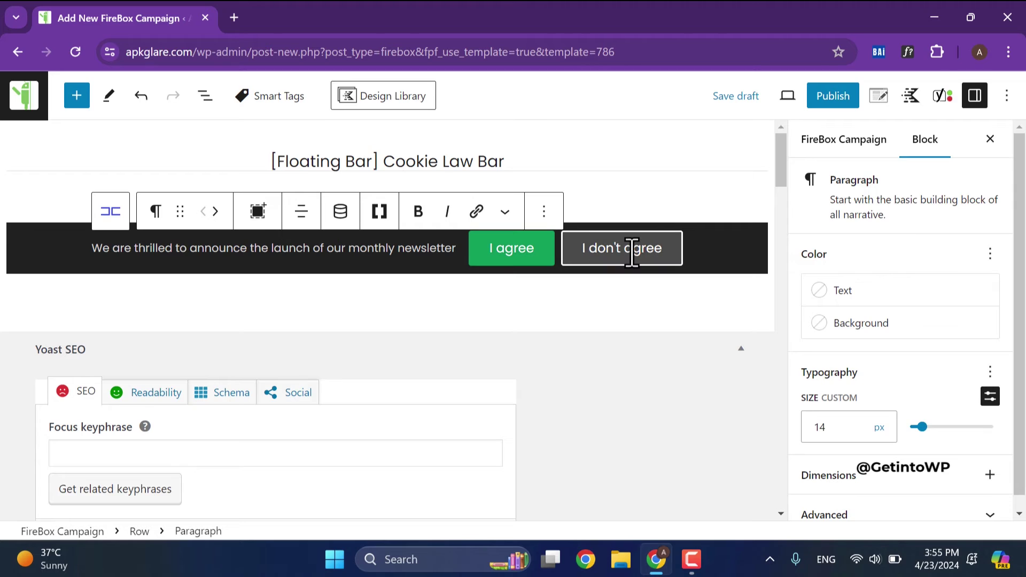
Delete the 'I don't agree' button from the bar
{"action": "left_click", "coordinate": [566, 245]}
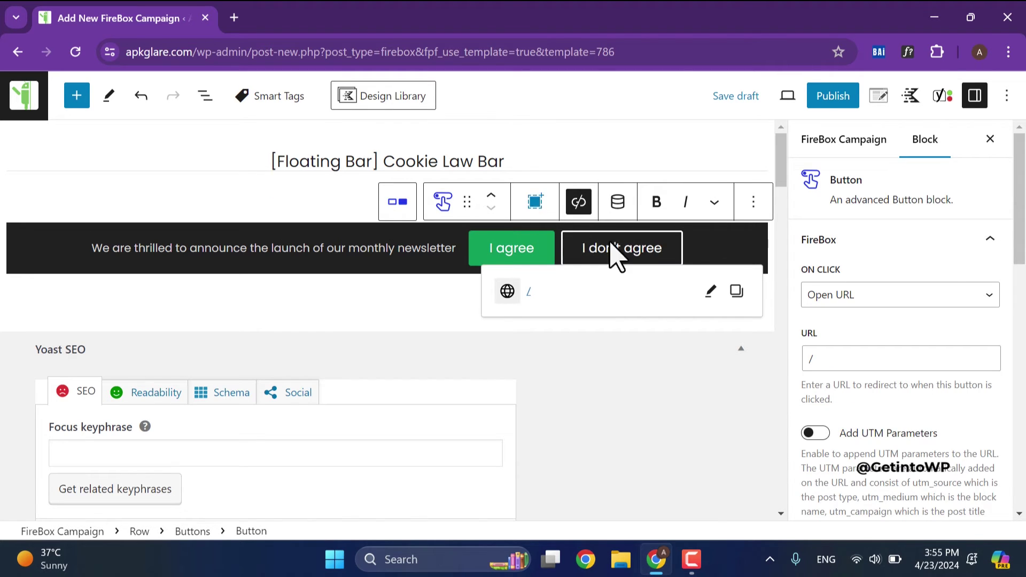
{"action": "left_click", "coordinate": [754, 203]}
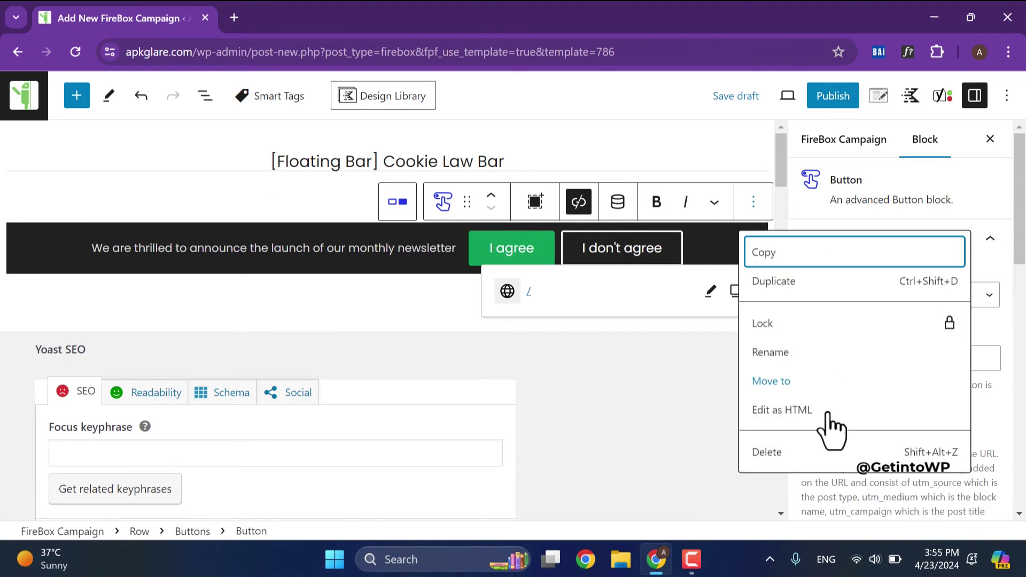
{"action": "left_click", "coordinate": [845, 460]}
Relabel the remaining green 'I agree' button to 'Join our News Letter!'
{"action": "triple_click", "coordinate": [581, 249]}
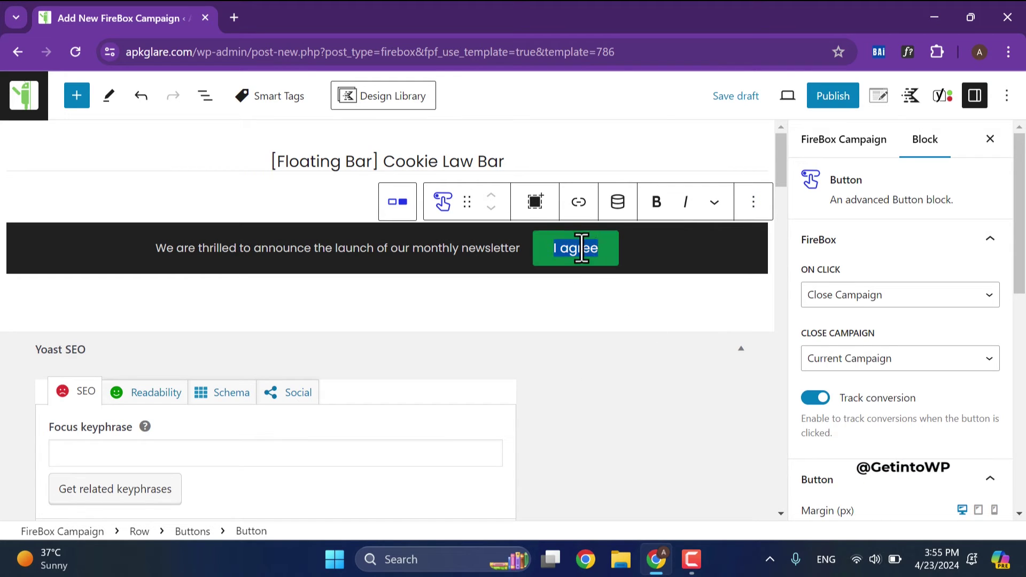
{"action": "type", "text": "Join"}
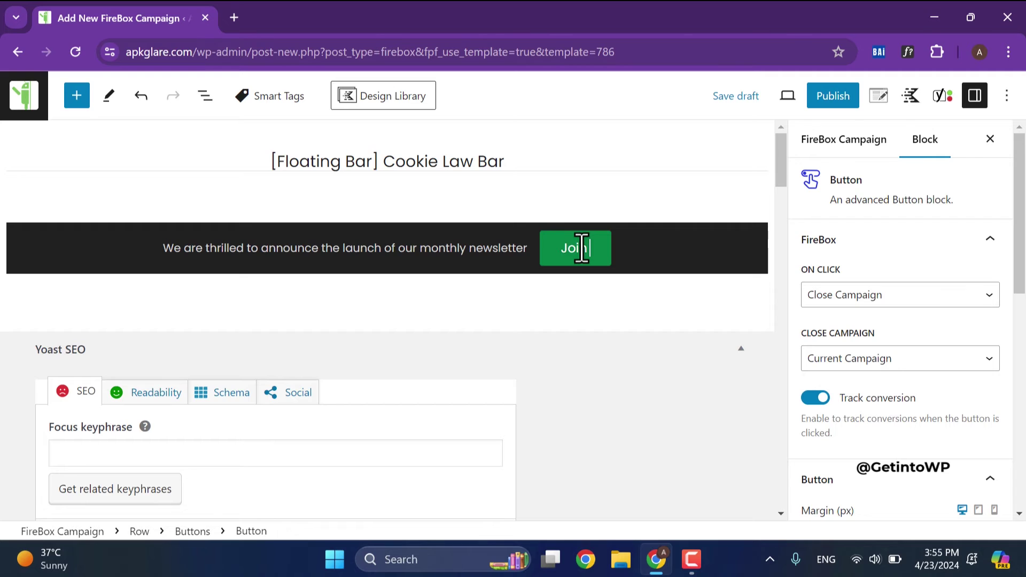
{"action": "type", "text": " our Ne"}
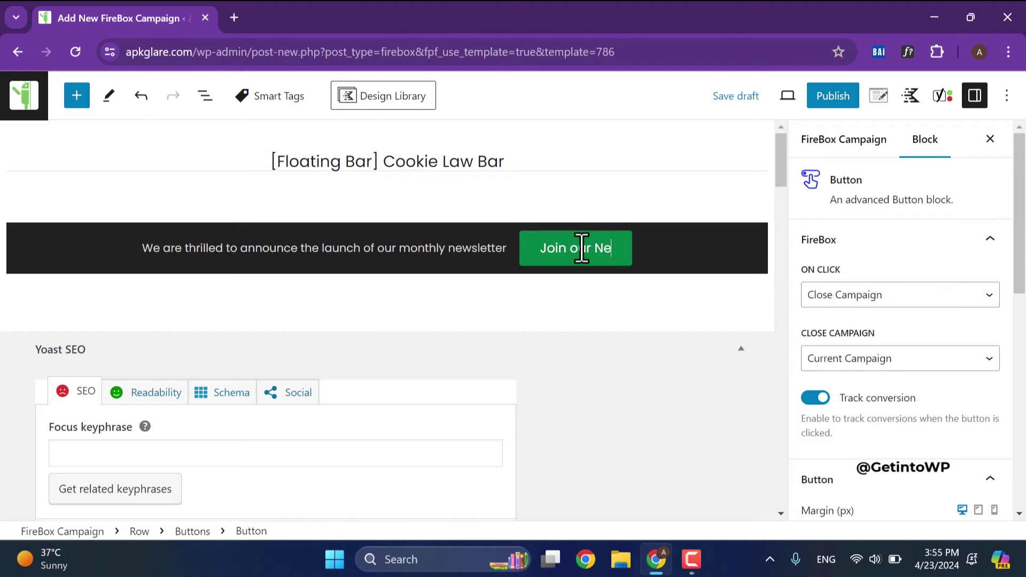
{"action": "type", "text": "ws Letter"}
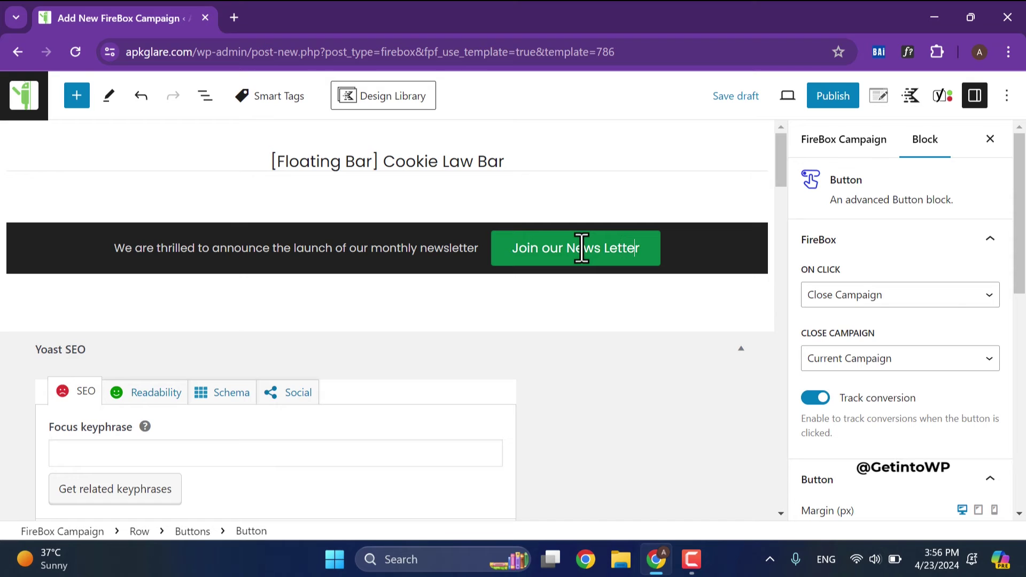
{"action": "type", "text": "!"}
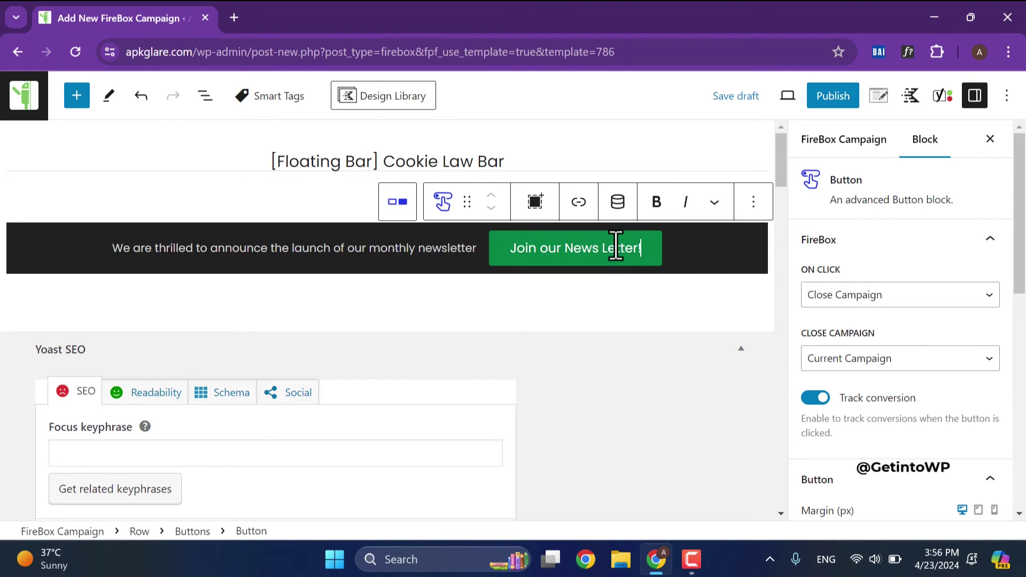
{"action": "triple_click", "coordinate": [616, 247]}
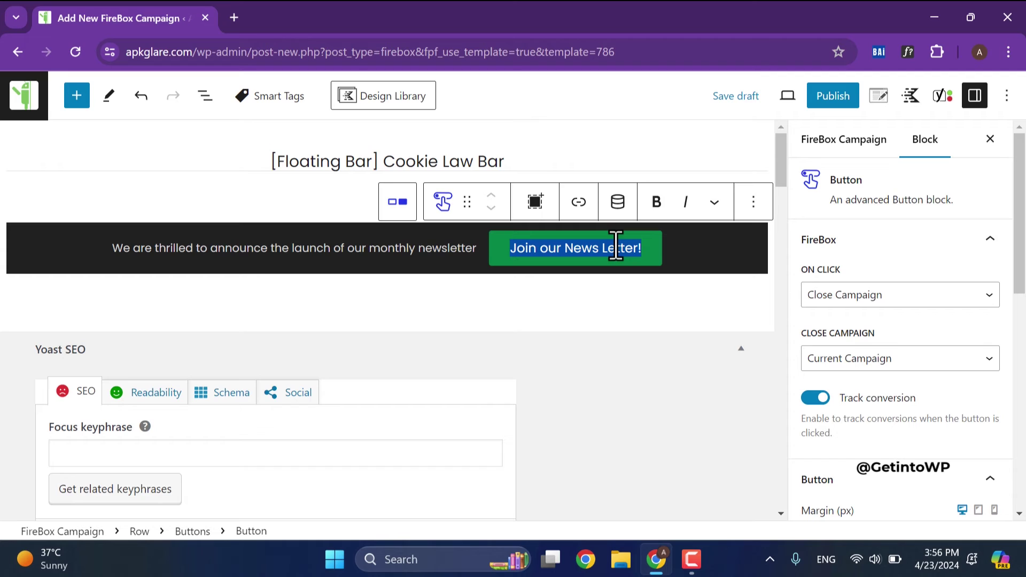
{"action": "left_click", "coordinate": [637, 248]}
{"action": "key", "text": "BackSpace"}
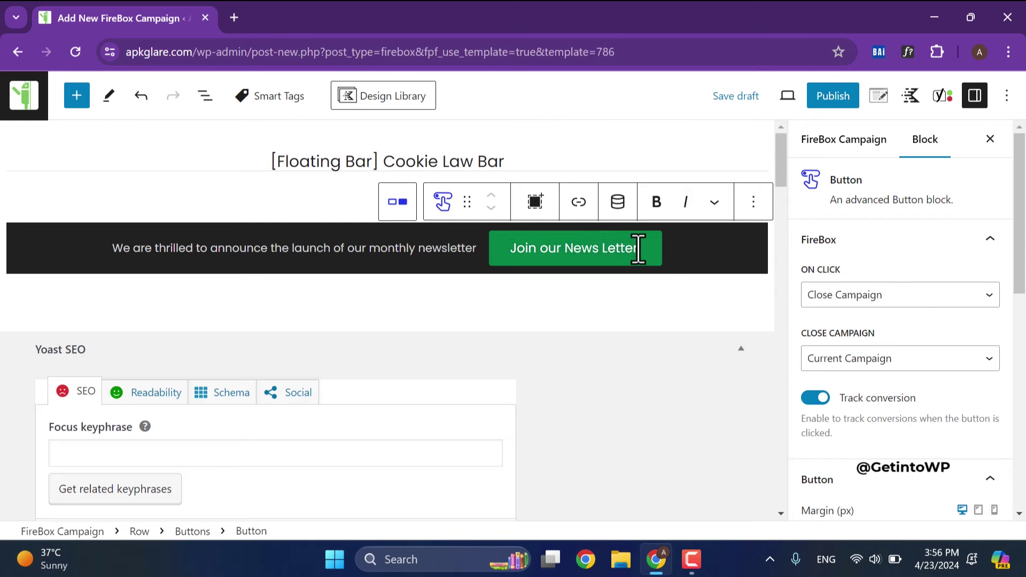
{"action": "type", "text": "!"}
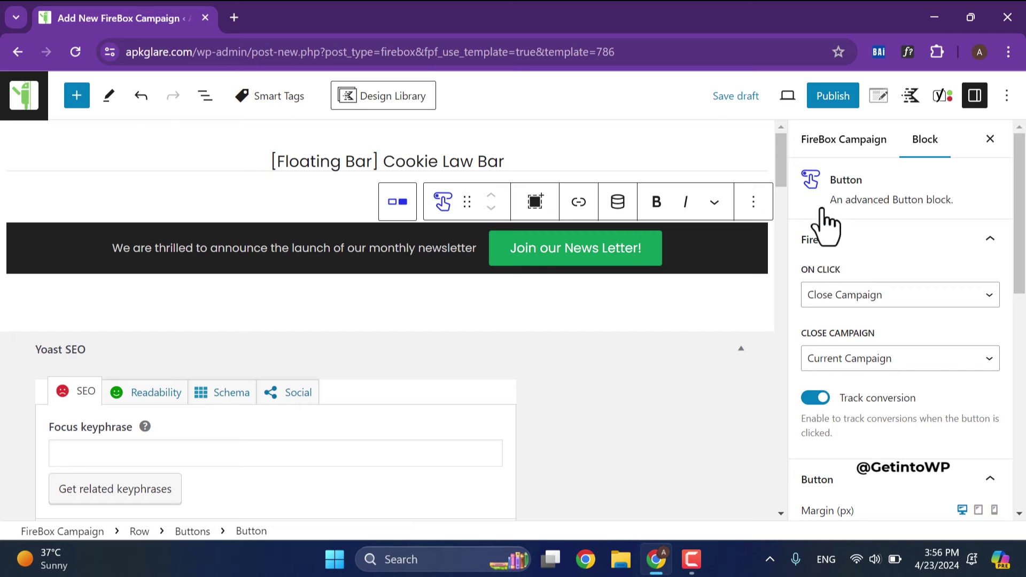
{"action": "left_click_drag", "start_coordinate": [781, 147], "coordinate": [849, 343]}
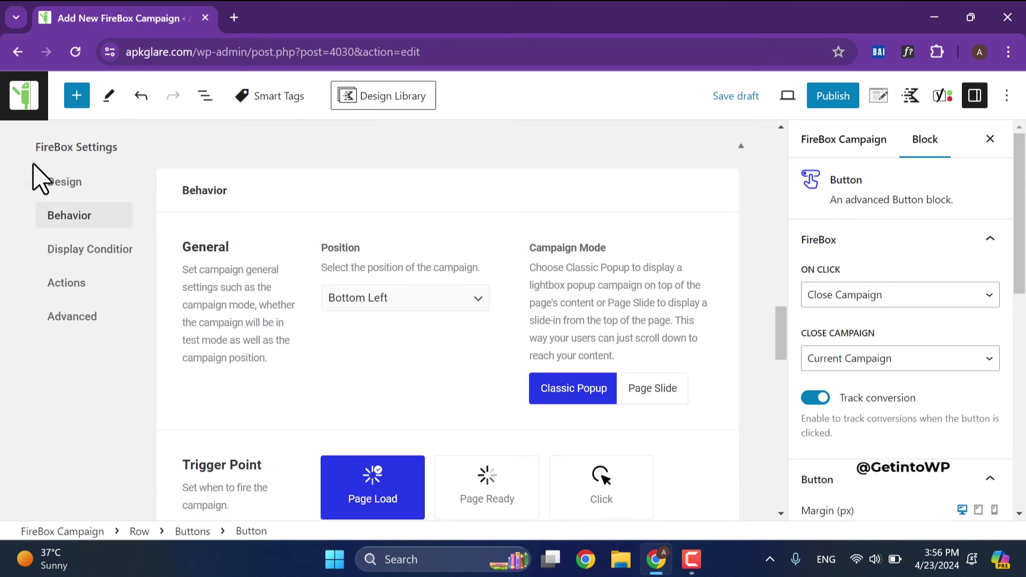
{"action": "left_click_drag", "start_coordinate": [781, 292], "coordinate": [807, 309]}
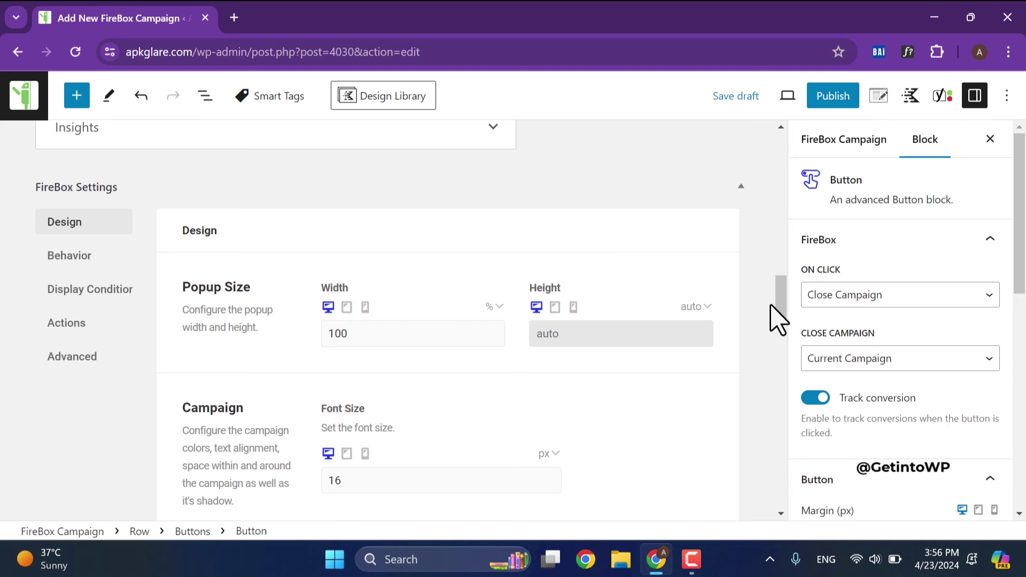
{"action": "left_click_drag", "start_coordinate": [781, 319], "coordinate": [792, 384]}
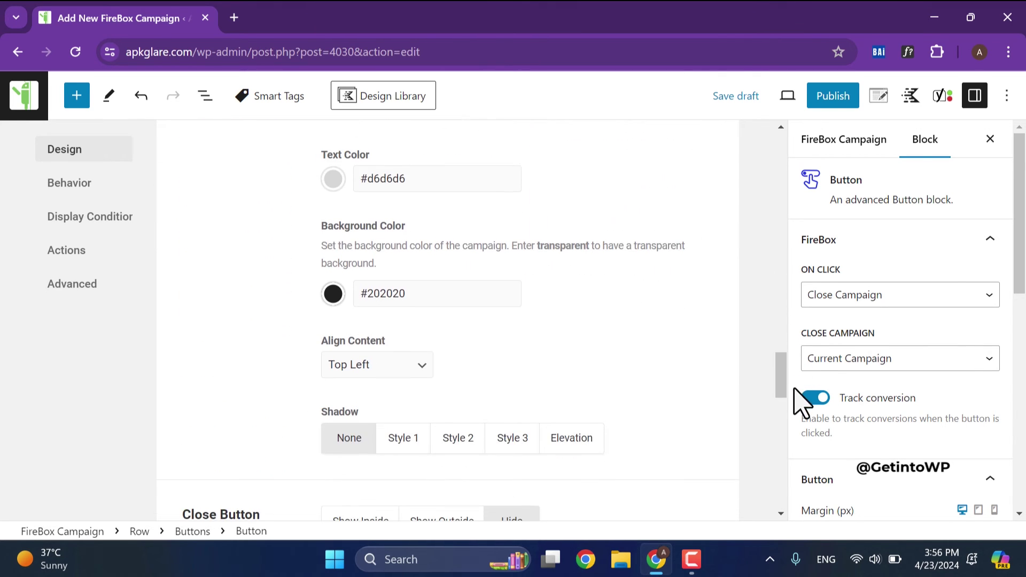
{"action": "left_click", "coordinate": [69, 190]}
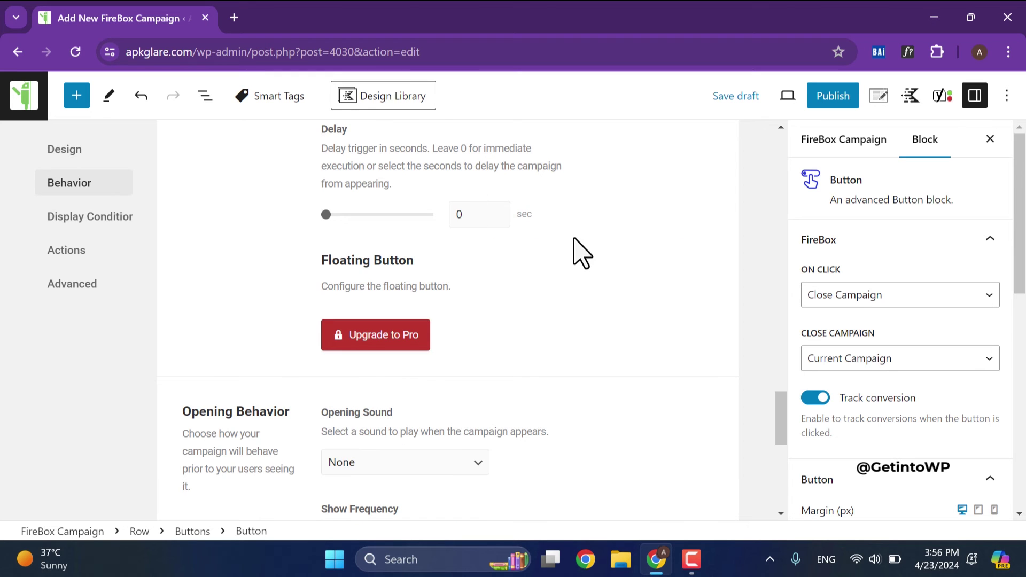
{"action": "left_click_drag", "start_coordinate": [781, 434], "coordinate": [754, 176]}
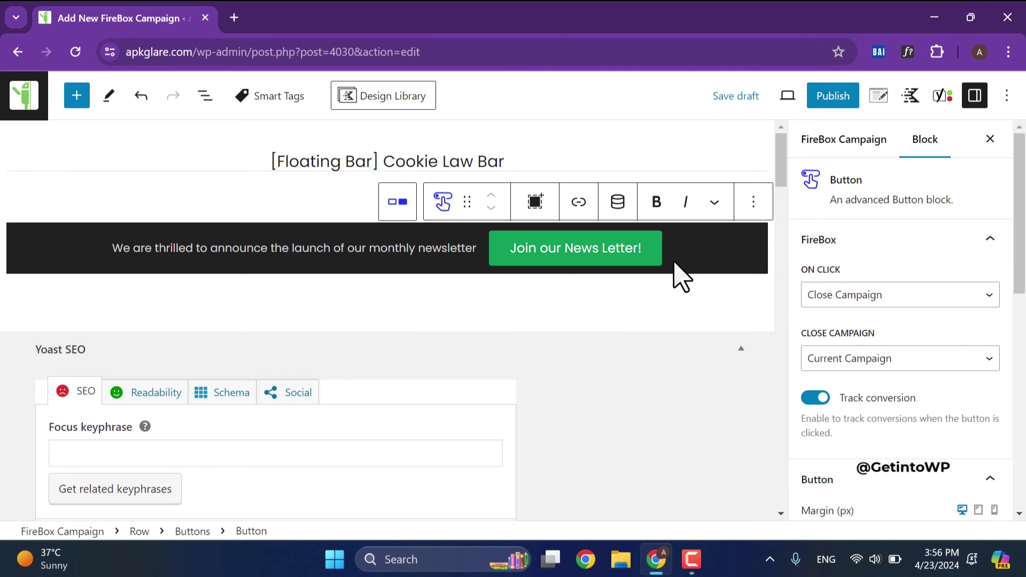
Publish the '[Floating Bar] Cookie Law Bar' campaign and view it in a new tab
{"action": "left_click", "coordinate": [844, 102]}
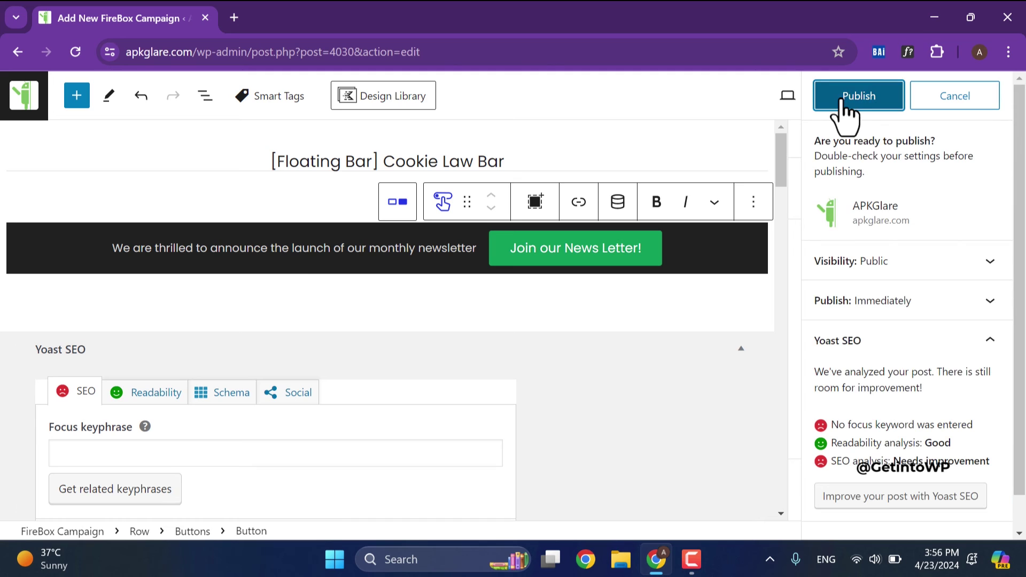
{"action": "left_click", "coordinate": [844, 104]}
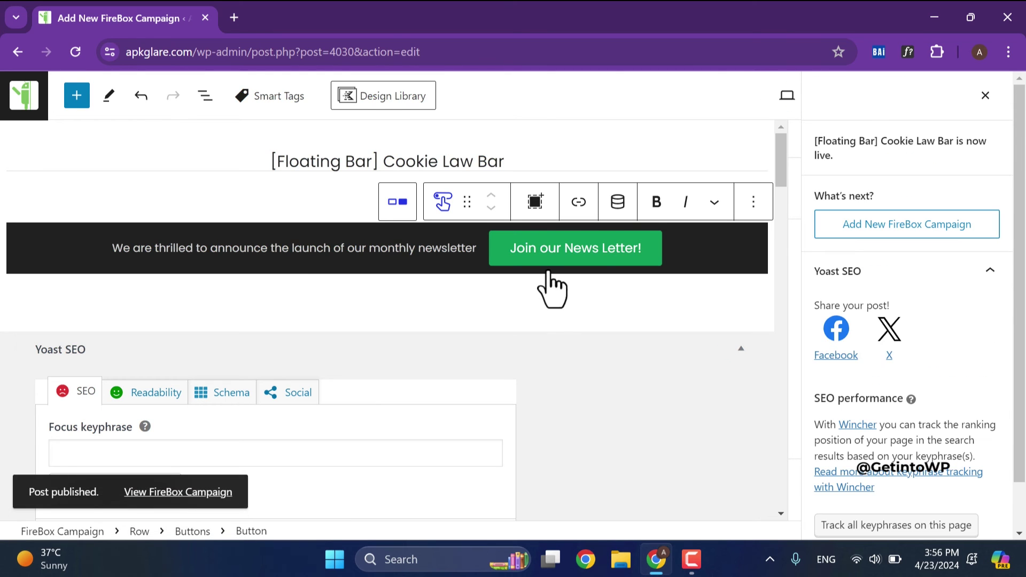
{"action": "left_click", "coordinate": [136, 497]}
In the campaign tab, trim the address to the apkglare.com home page
{"action": "left_click", "coordinate": [286, 12]}
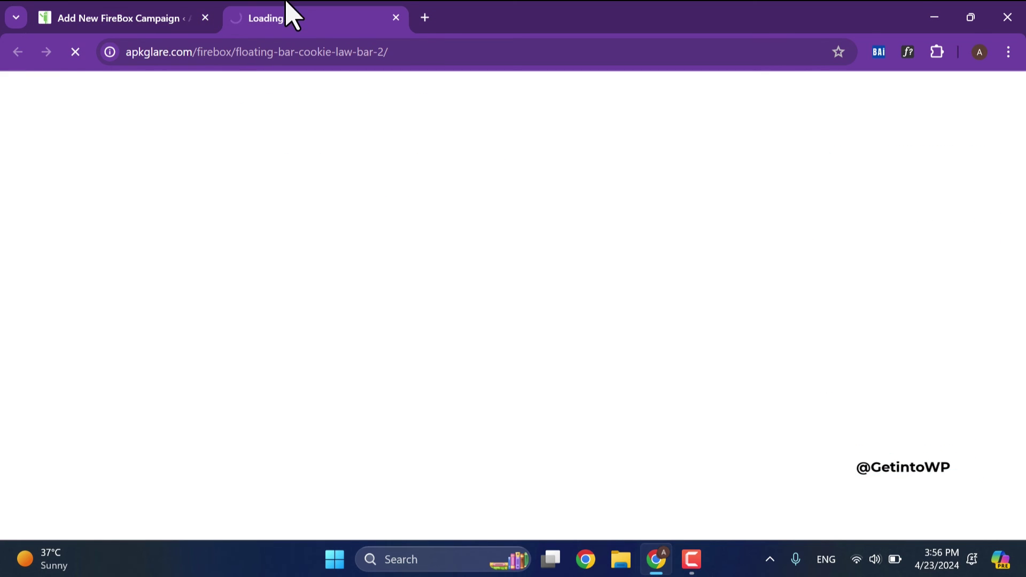
{"action": "left_click_drag", "start_coordinate": [202, 50], "coordinate": [676, 43]}
{"action": "key", "text": "BackSpace"}
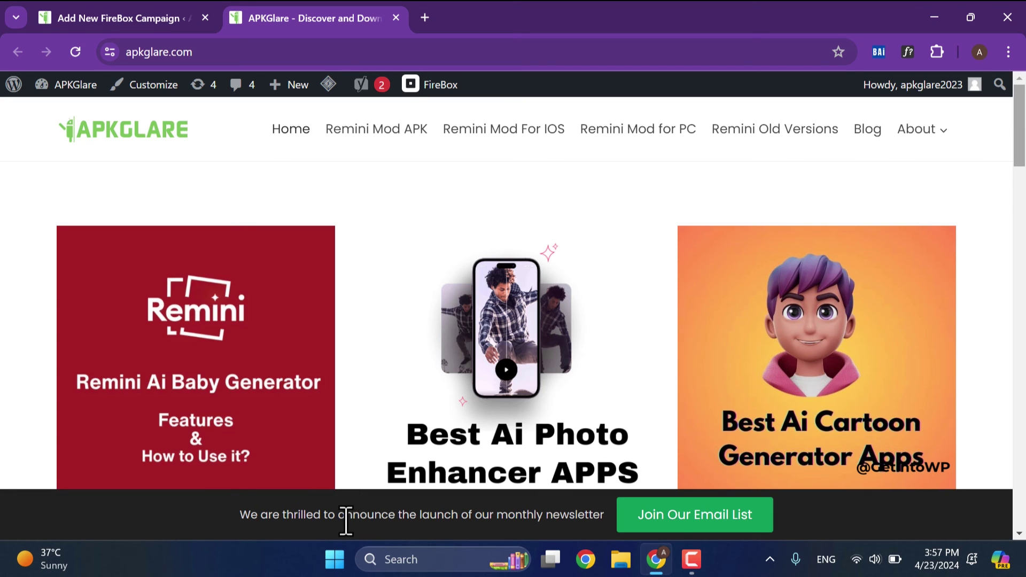
Select the newsletter bar sentence and scroll through the home page
{"action": "triple_click", "coordinate": [346, 522]}
{"action": "triple_click", "coordinate": [581, 514]}
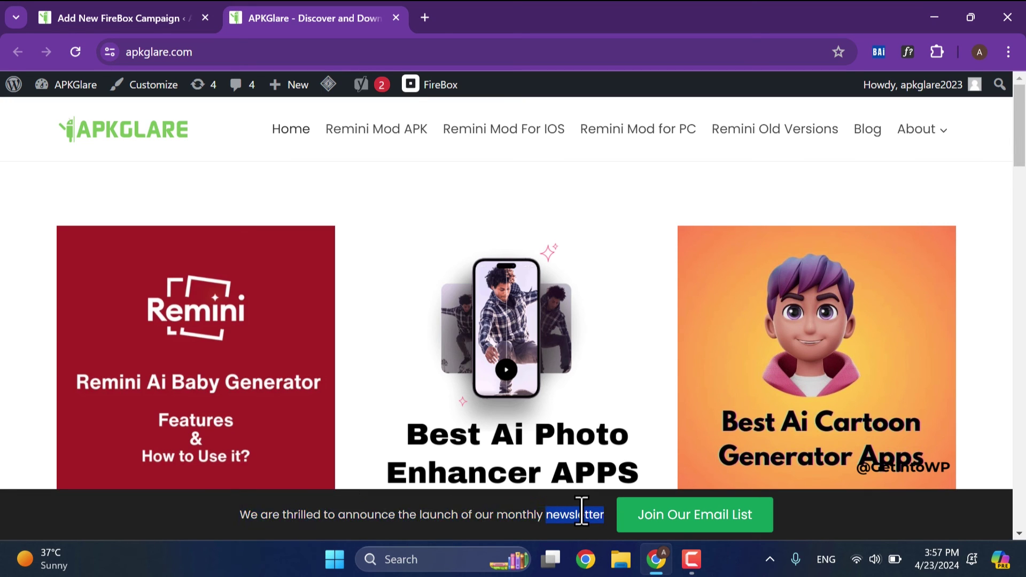
{"action": "scroll", "coordinate": [507, 294], "scroll_direction": "down", "scroll_amount": 10}
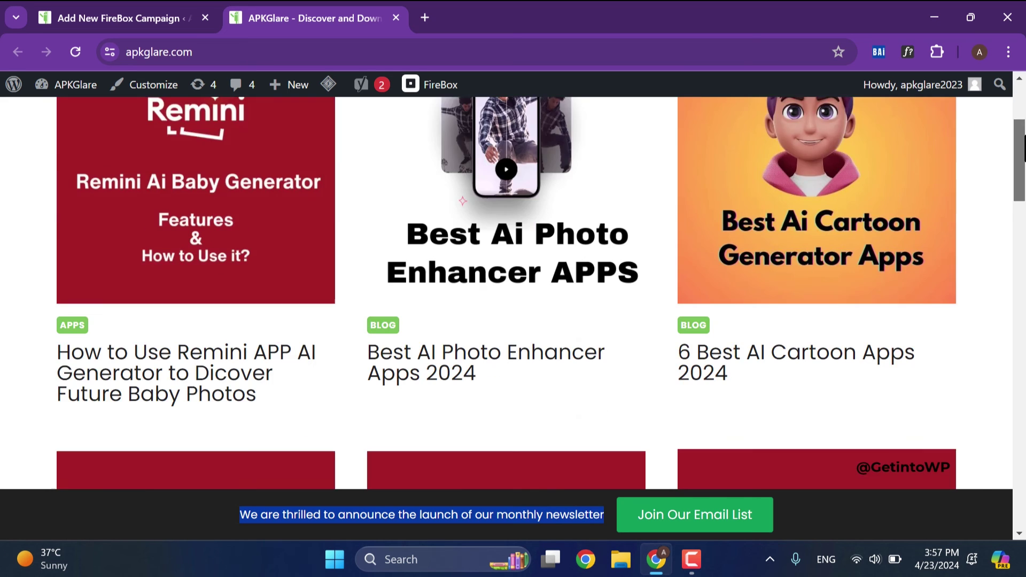
{"action": "scroll", "coordinate": [507, 294], "scroll_direction": "up", "scroll_amount": 10}
{"action": "scroll", "coordinate": [507, 294], "scroll_direction": "down", "scroll_amount": 5}
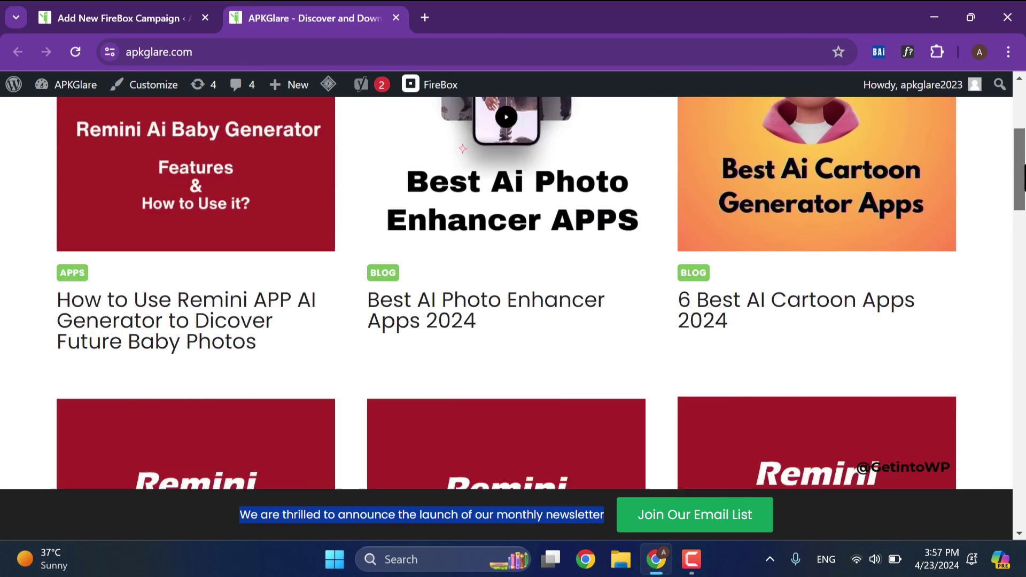
{"action": "scroll", "coordinate": [507, 294], "scroll_direction": "up", "scroll_amount": 5}
{"action": "scroll", "coordinate": [795, 184], "scroll_direction": "down", "scroll_amount": 3}
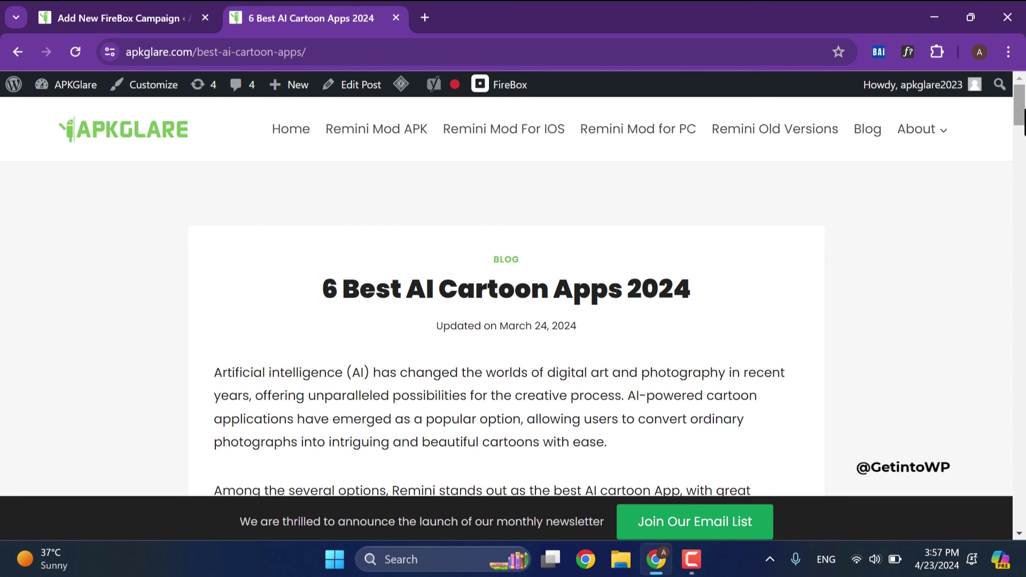
{"action": "scroll", "coordinate": [506, 294], "scroll_direction": "down", "scroll_amount": 15}
{"action": "scroll", "coordinate": [507, 294], "scroll_direction": "down", "scroll_amount": 20}
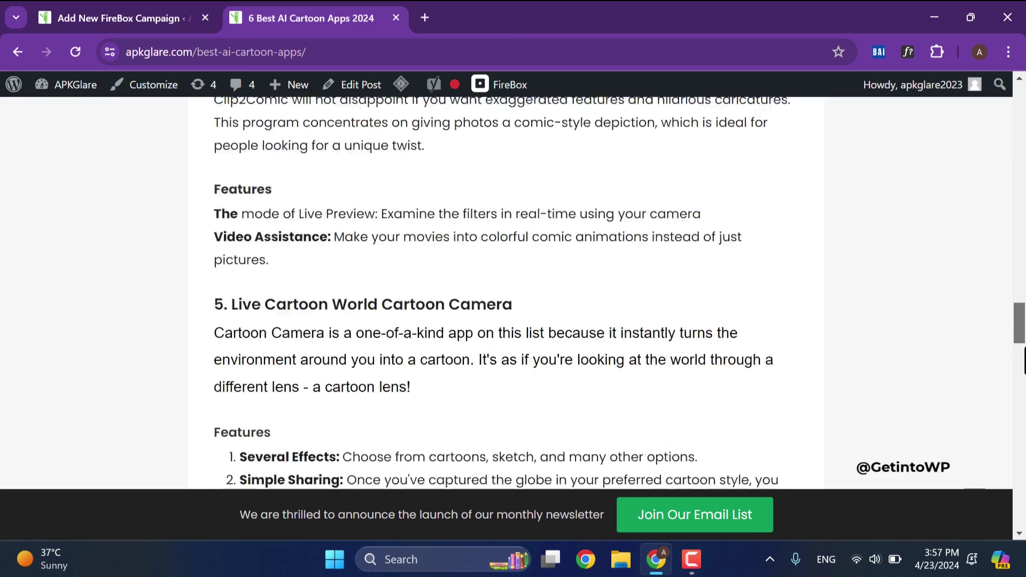
{"action": "scroll", "coordinate": [652, 321], "scroll_direction": "up", "scroll_amount": 20}
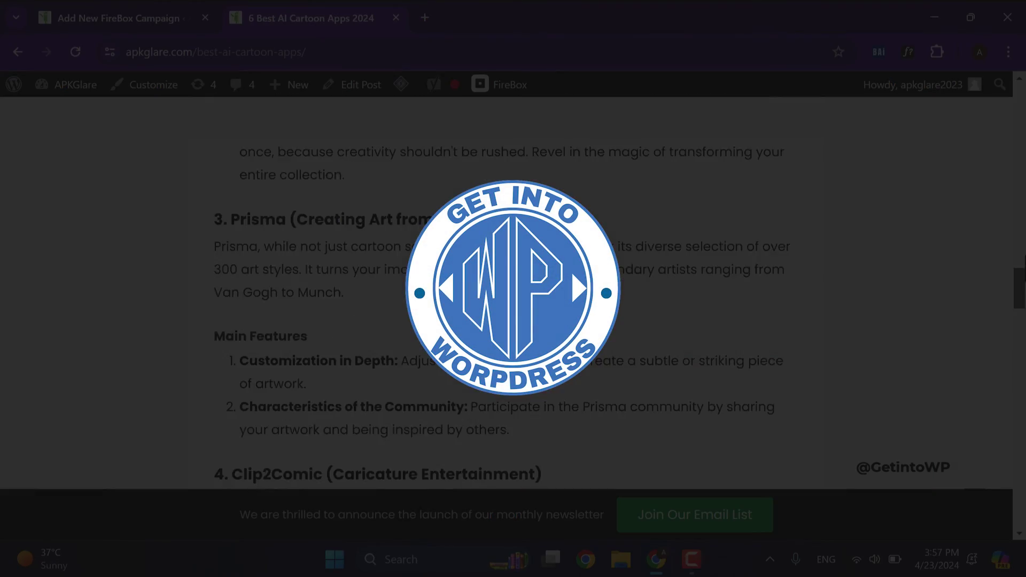